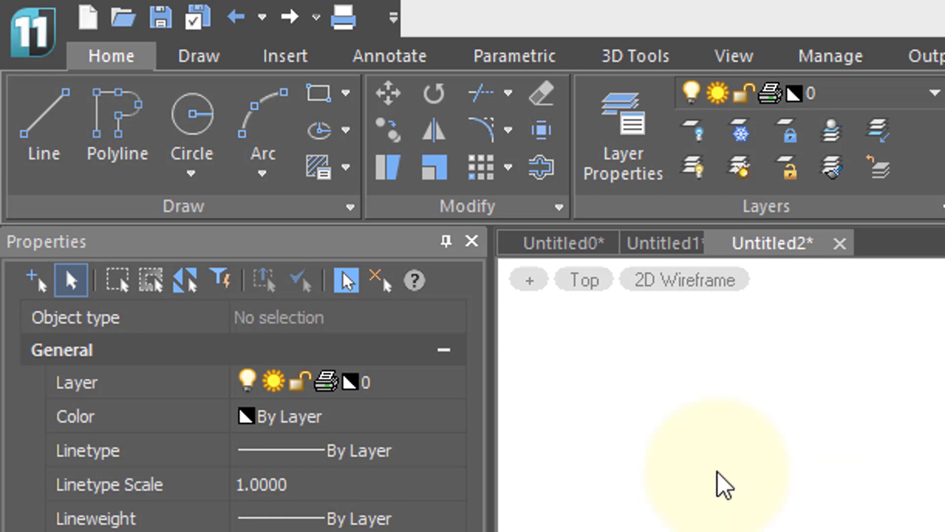
Start the Extend tool from the Trim dropdown, using all objects as boundaries.
{"action": "left_click", "coordinate": [509, 99]}
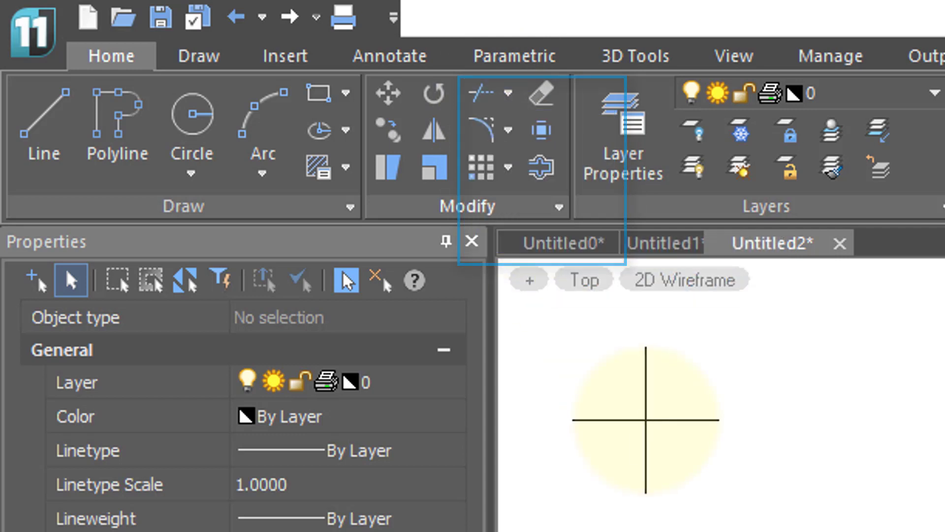
{"action": "left_click", "coordinate": [492, 206]}
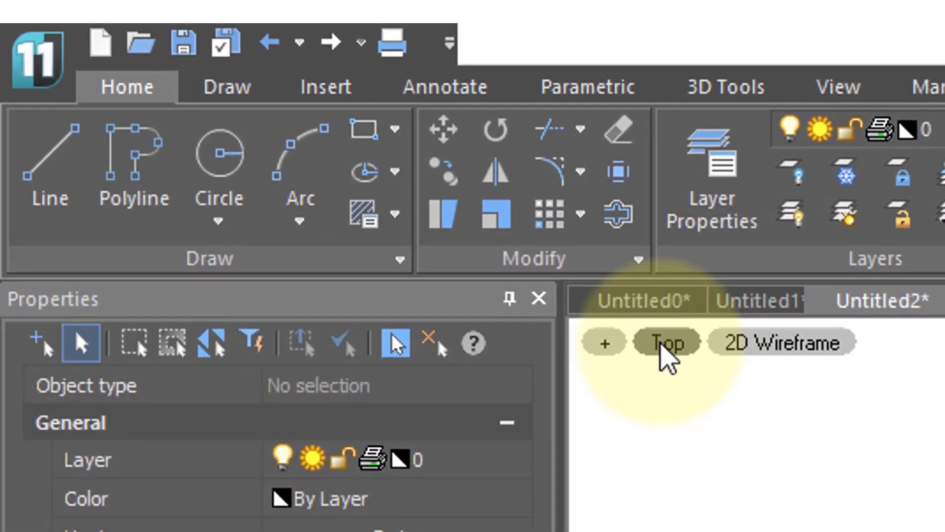
{"action": "left_click", "coordinate": [582, 130]}
{"action": "left_click", "coordinate": [622, 266]}
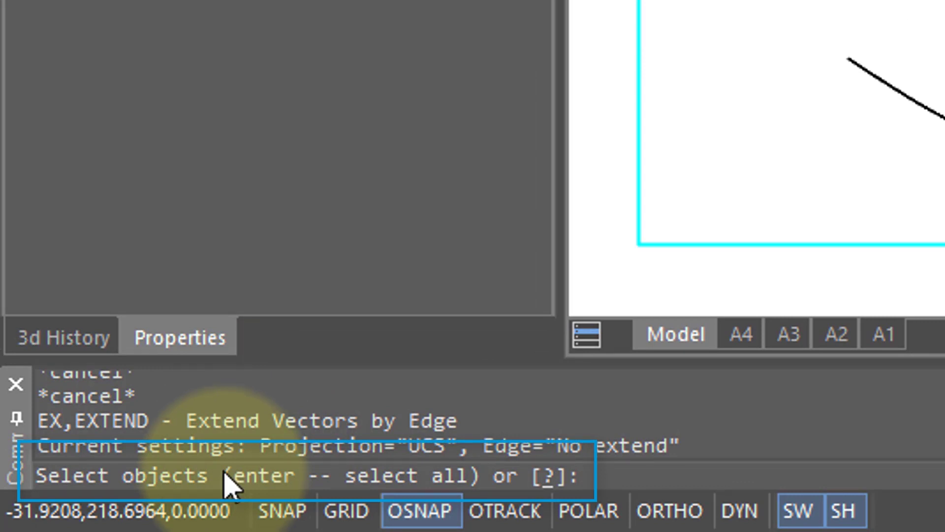
{"action": "key", "text": "Return"}
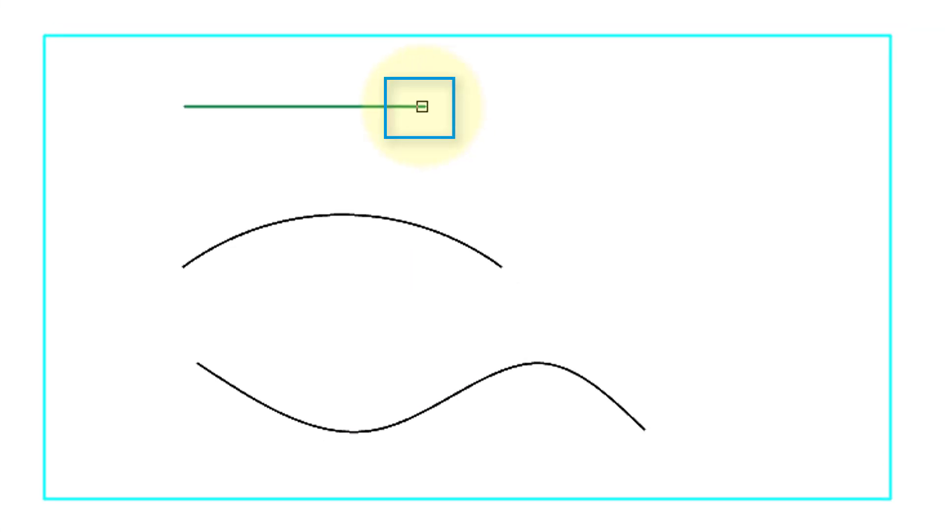
Extend the top line and arc, and both wavy spline ends to the cyan frame and arc.
{"action": "left_click", "coordinate": [422, 104]}
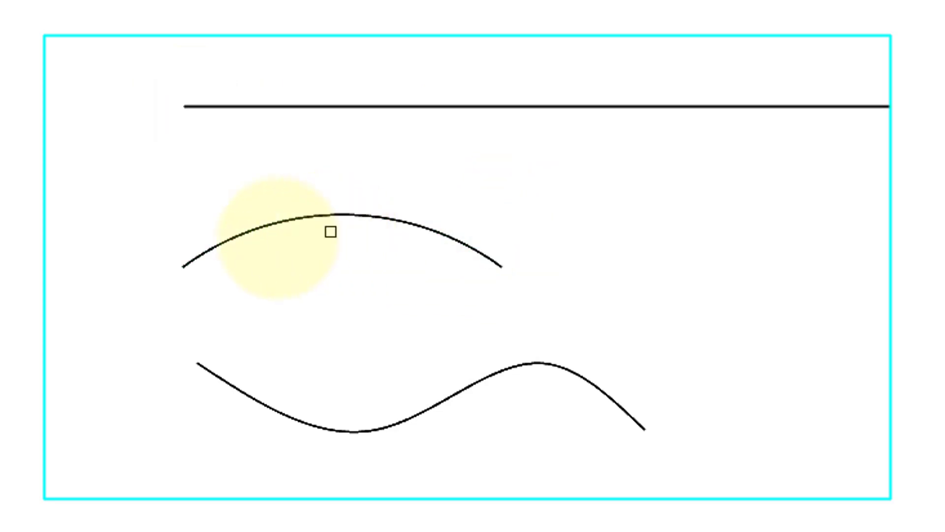
{"action": "left_click", "coordinate": [195, 260]}
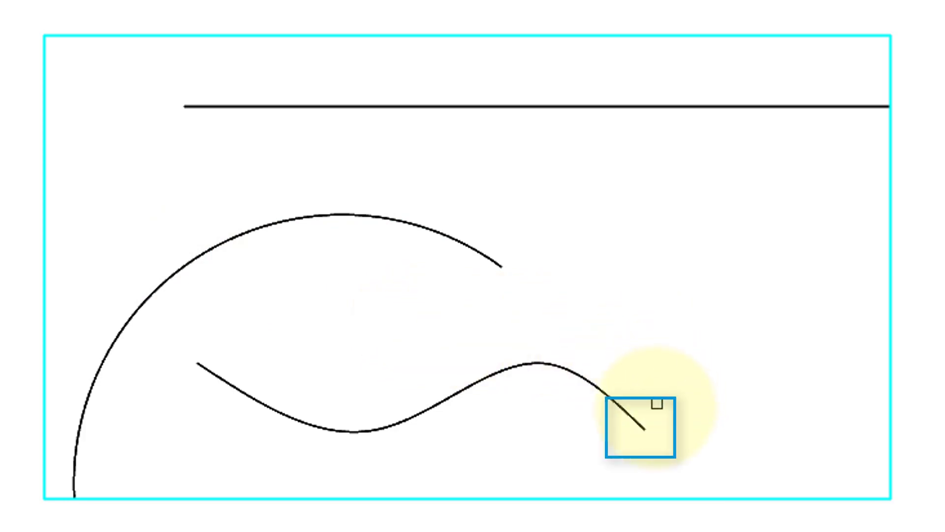
{"action": "left_click", "coordinate": [651, 421]}
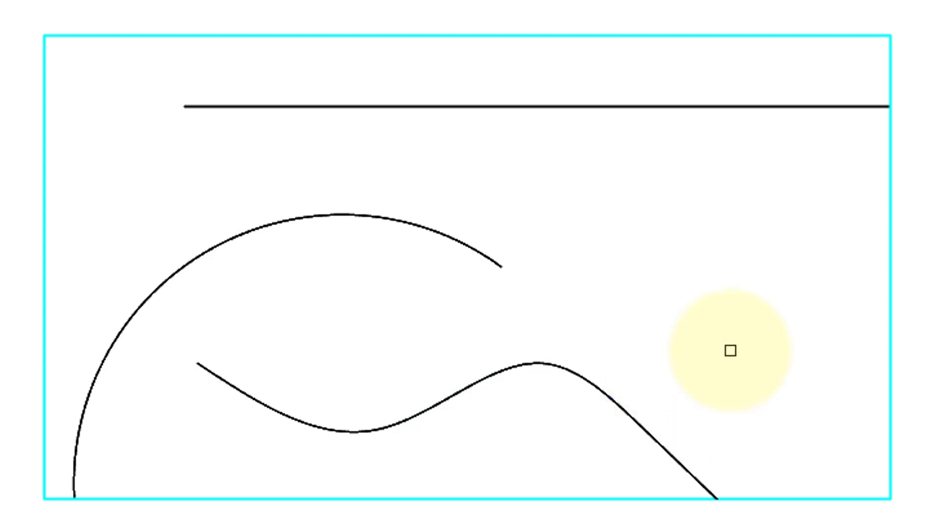
{"action": "left_click", "coordinate": [204, 365]}
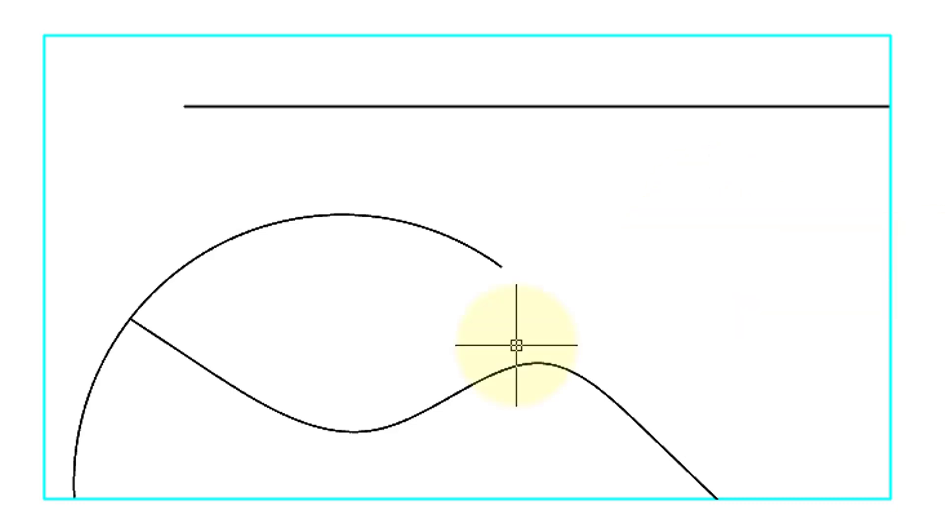
{"action": "left_click", "coordinate": [520, 362]}
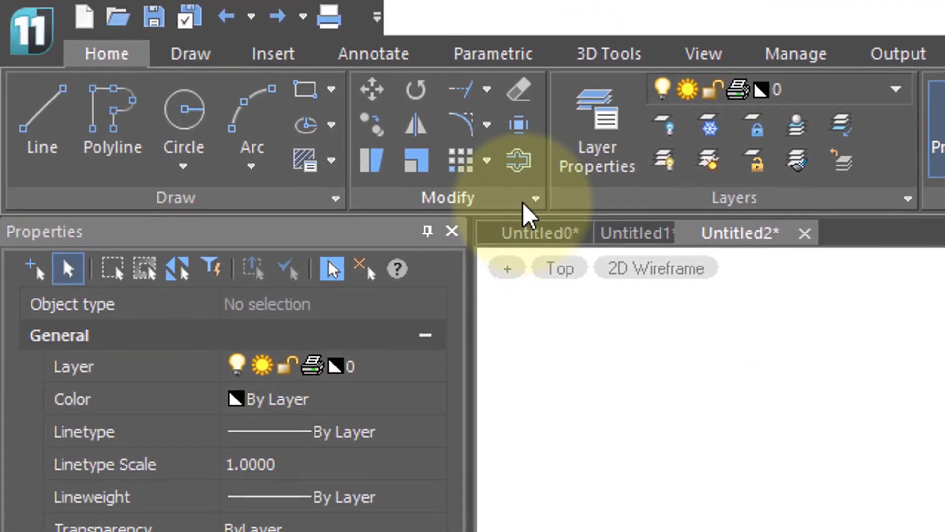
Run Join on the top polyline, wavy spline and straight segment, then exit the command.
{"action": "left_click", "coordinate": [303, 122]}
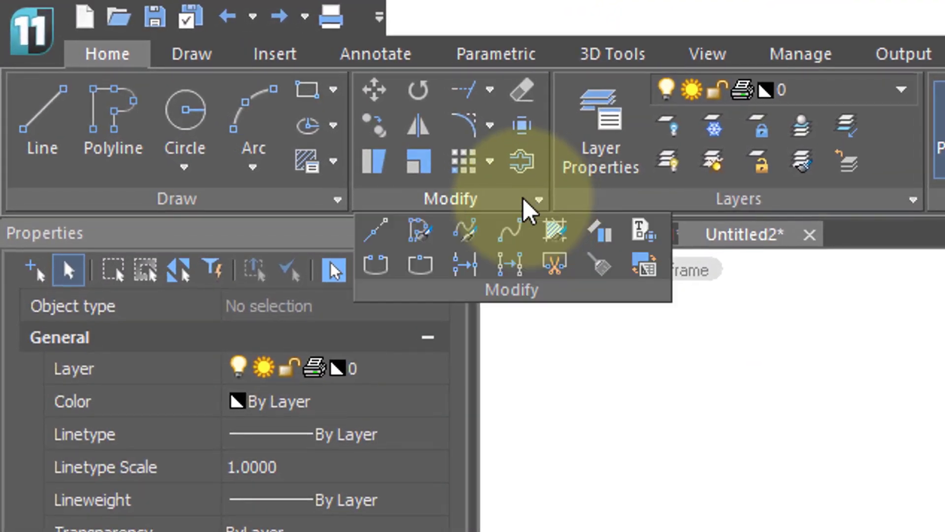
{"action": "left_click", "coordinate": [461, 259]}
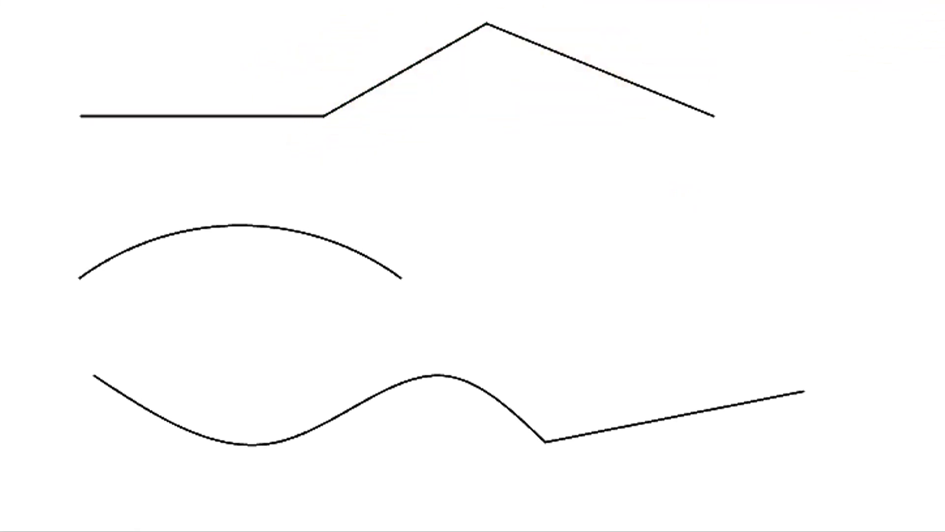
{"action": "left_click", "coordinate": [938, 4]}
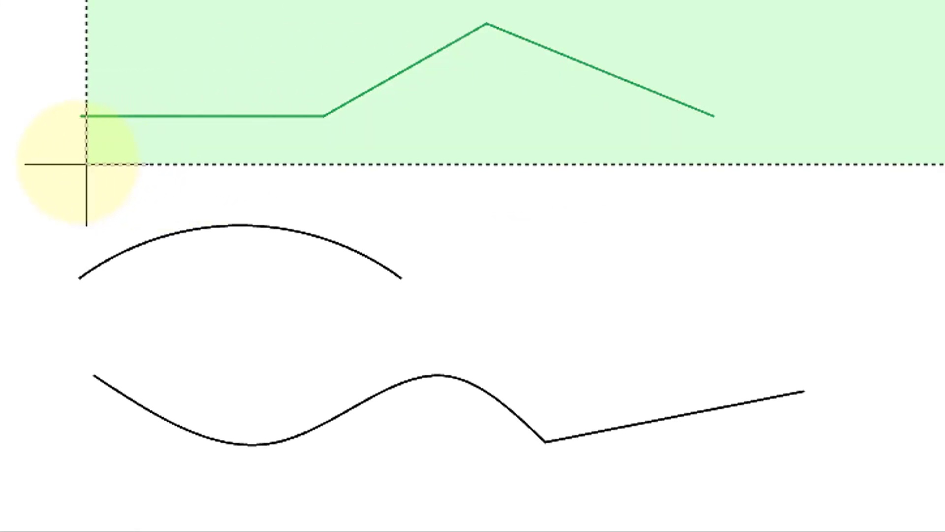
{"action": "left_click", "coordinate": [79, 159]}
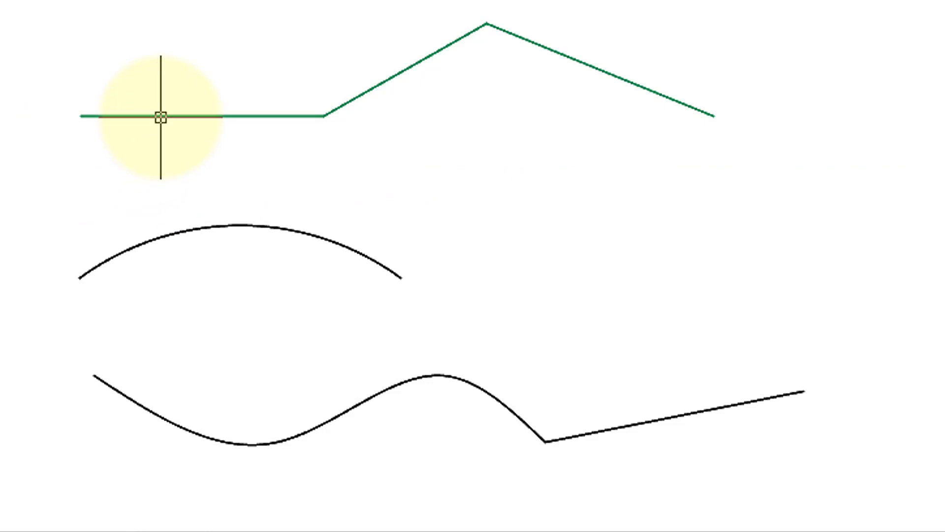
{"action": "mouse_move", "coordinate": [161, 117]}
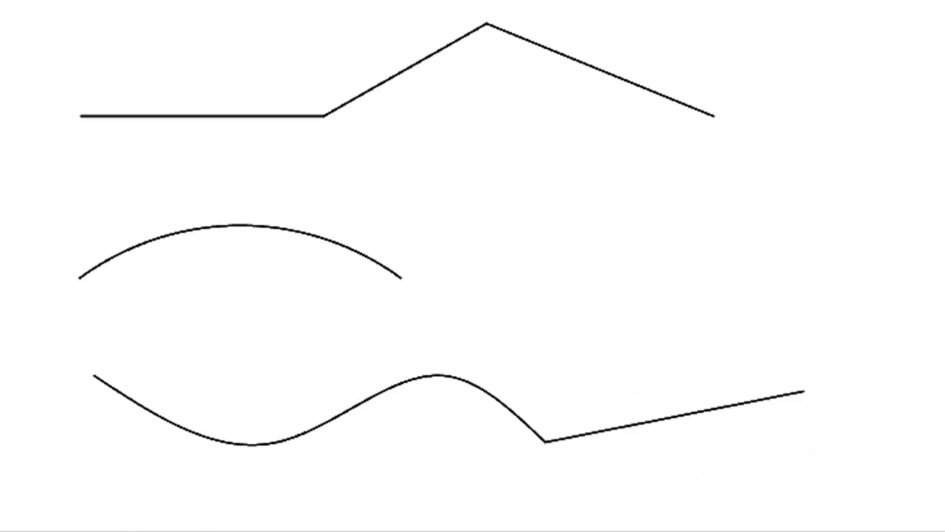
{"action": "left_click", "coordinate": [630, 429]}
{"action": "left_click", "coordinate": [629, 429]}
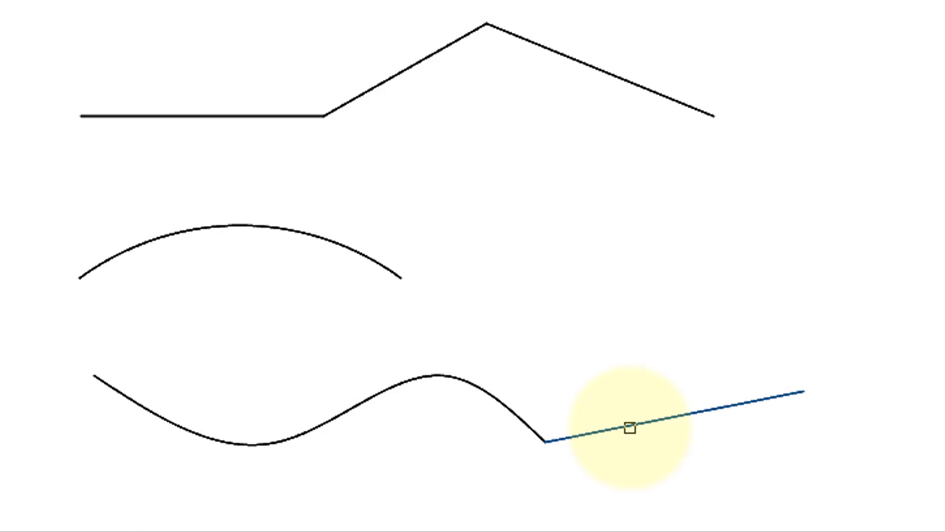
{"action": "key", "text": "Escape"}
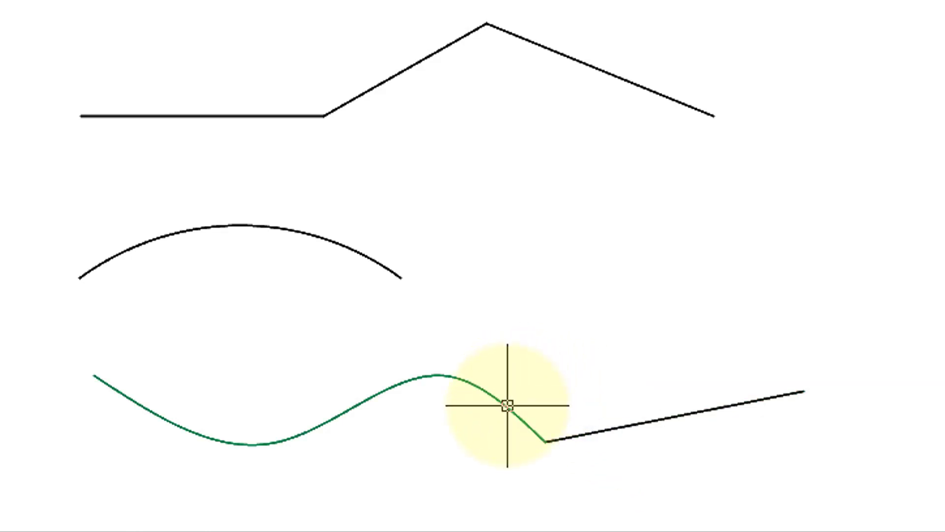
{"action": "mouse_move", "coordinate": [507, 406]}
Rerun Join with the arc as source and accept Close to make a full circle.
{"action": "key", "text": "Return"}
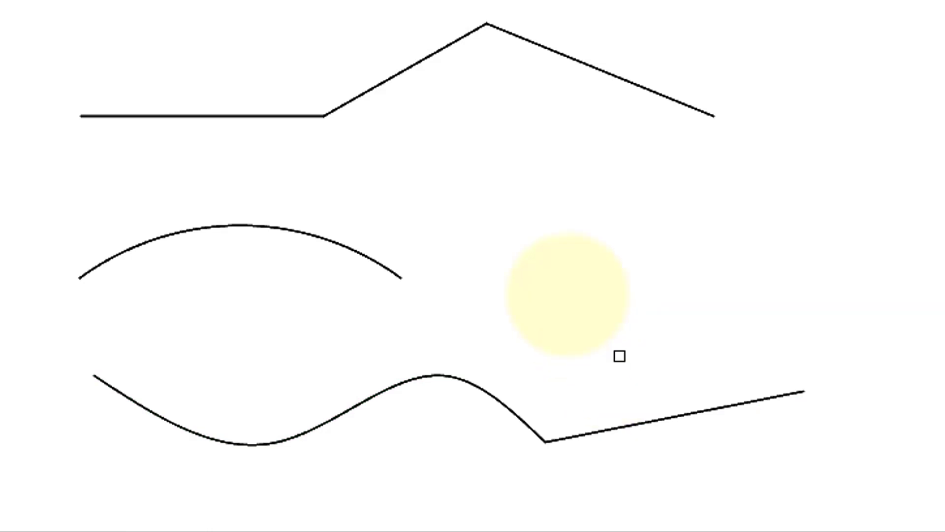
{"action": "left_click", "coordinate": [410, 282]}
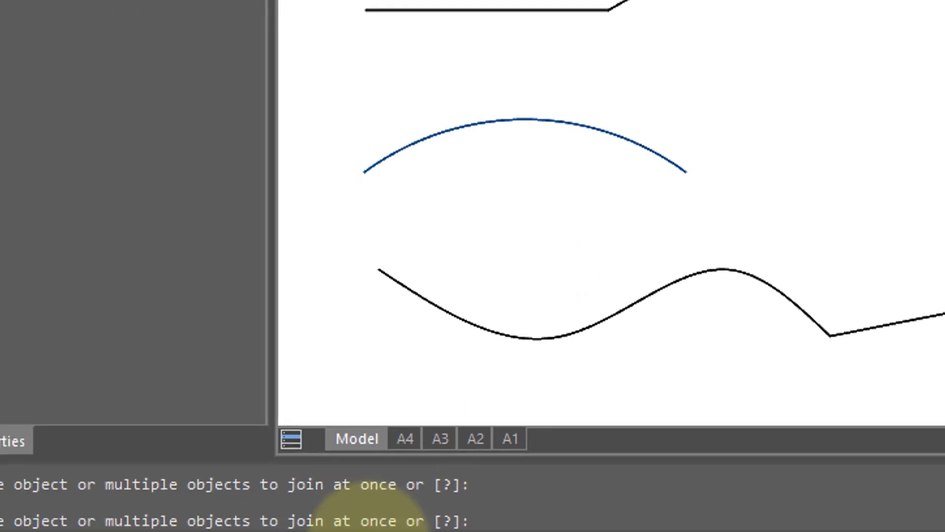
{"action": "key", "text": "Return"}
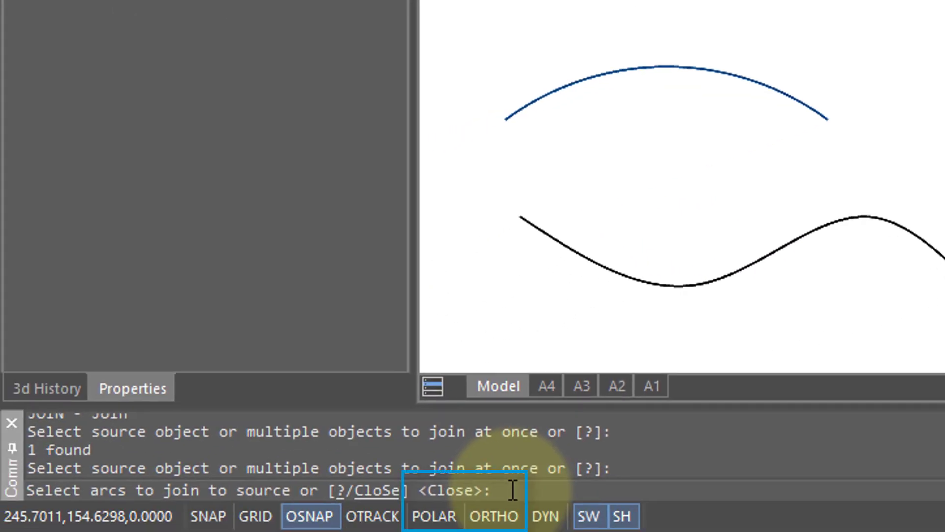
{"action": "key", "text": "Return"}
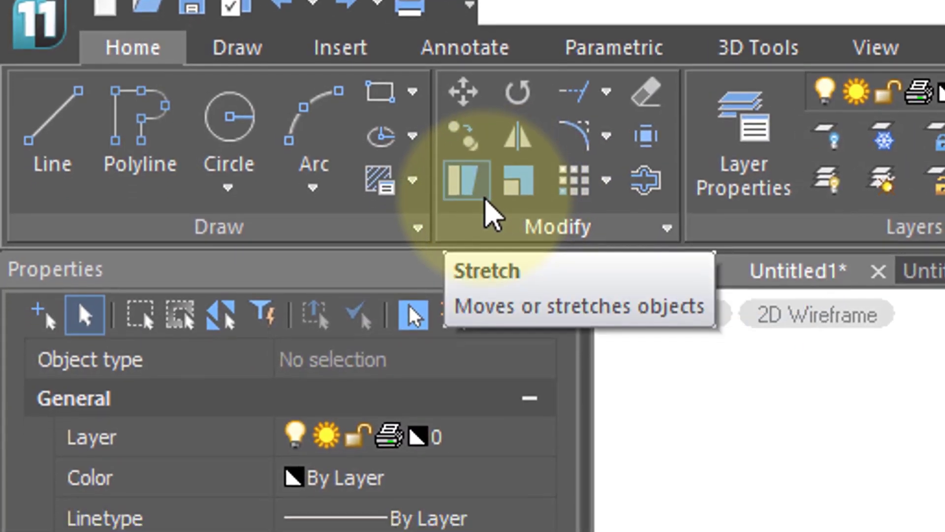
{"action": "left_click", "coordinate": [485, 218]}
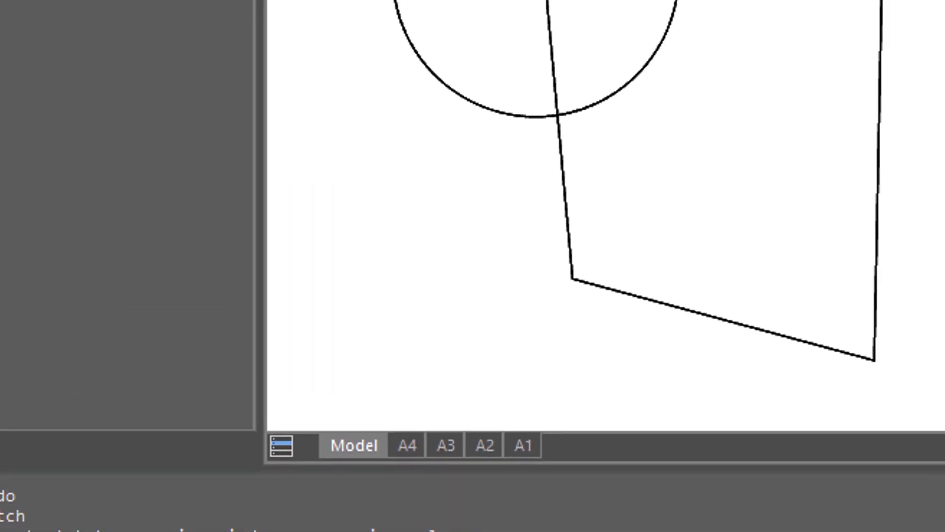
{"action": "left_click", "coordinate": [538, 79]}
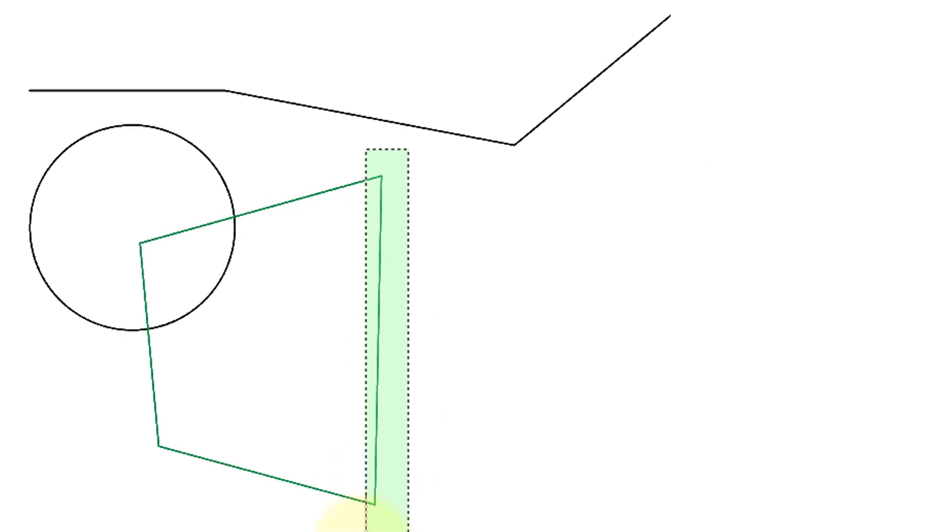
{"action": "left_click", "coordinate": [341, 530]}
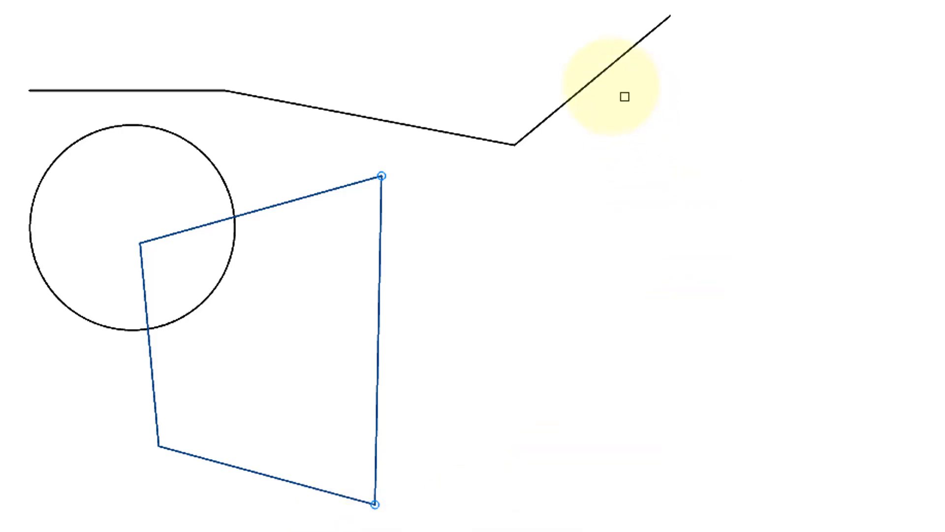
{"action": "left_click", "coordinate": [603, 69]}
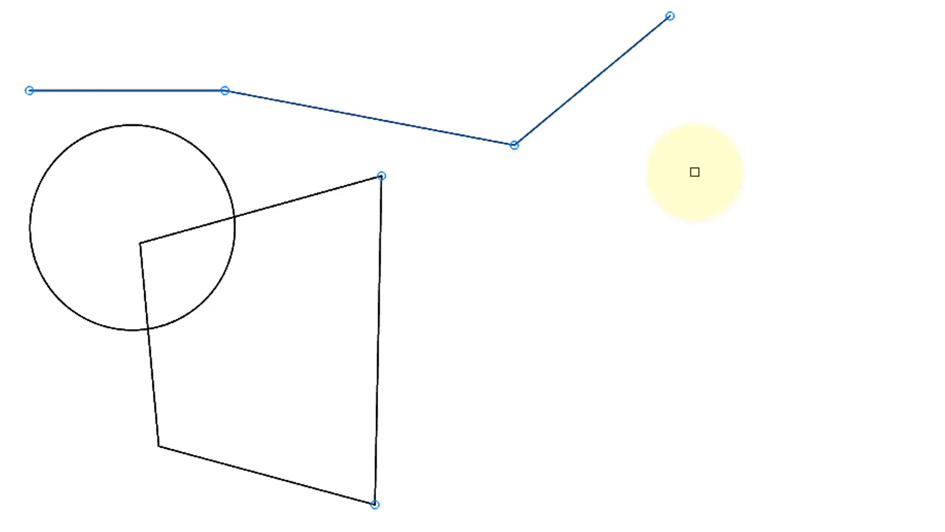
{"action": "key", "text": "m"}
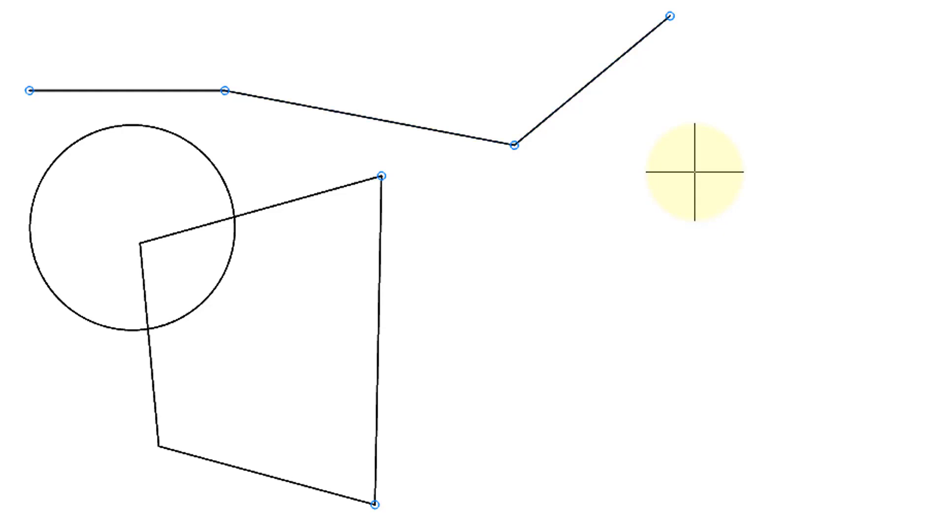
{"action": "left_click", "coordinate": [378, 339]}
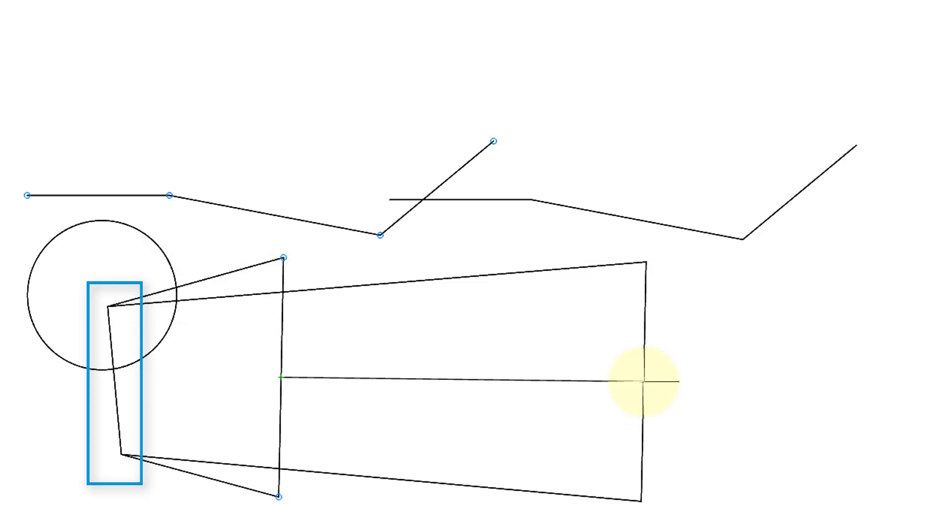
{"action": "left_click", "coordinate": [643, 380]}
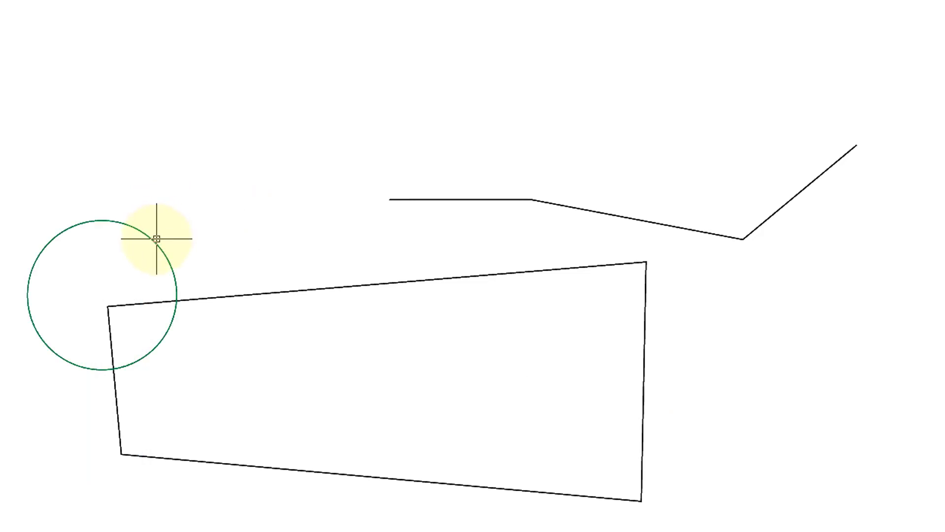
{"action": "mouse_move", "coordinate": [157, 241]}
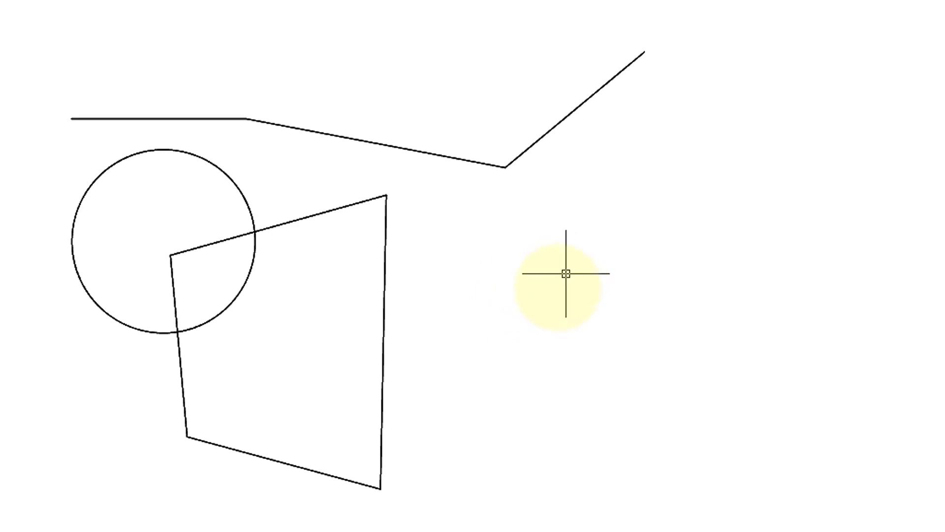
Select the quadrilateral and drag its right-edge midpoint grip to the right.
{"action": "left_click", "coordinate": [387, 340]}
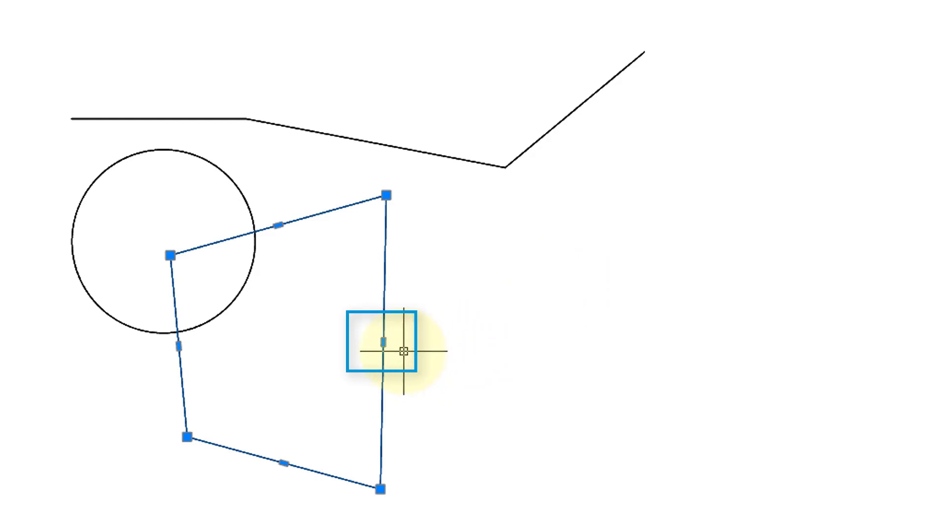
{"action": "left_click", "coordinate": [384, 341]}
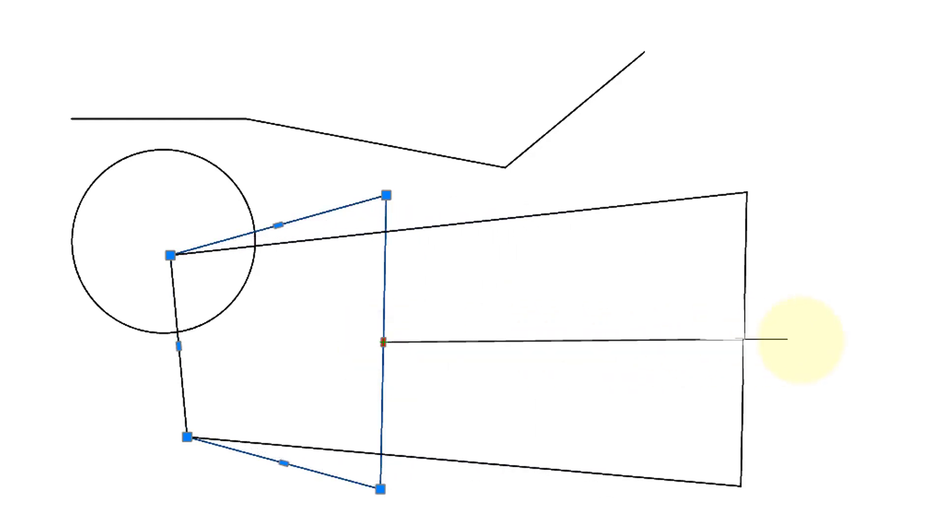